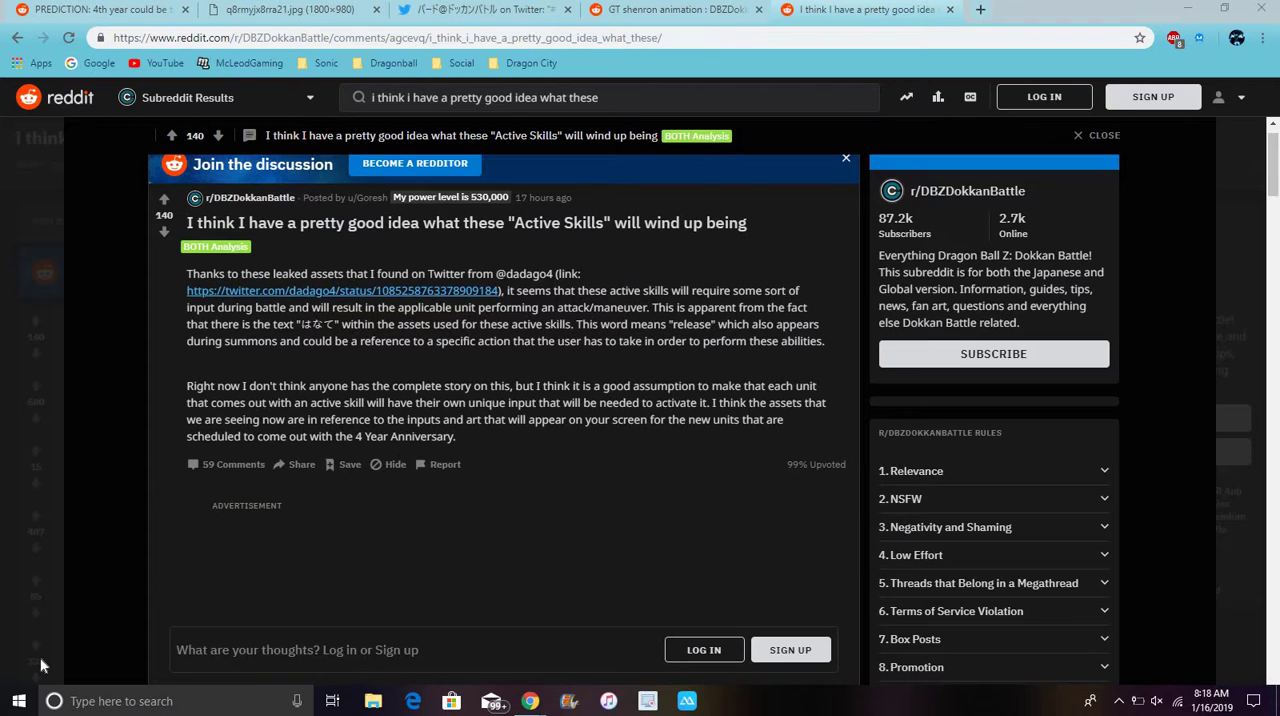
Step: View the GT Goku and Vegeta prediction image at full size, then open the GT Shenron post
left_click(147, 14)
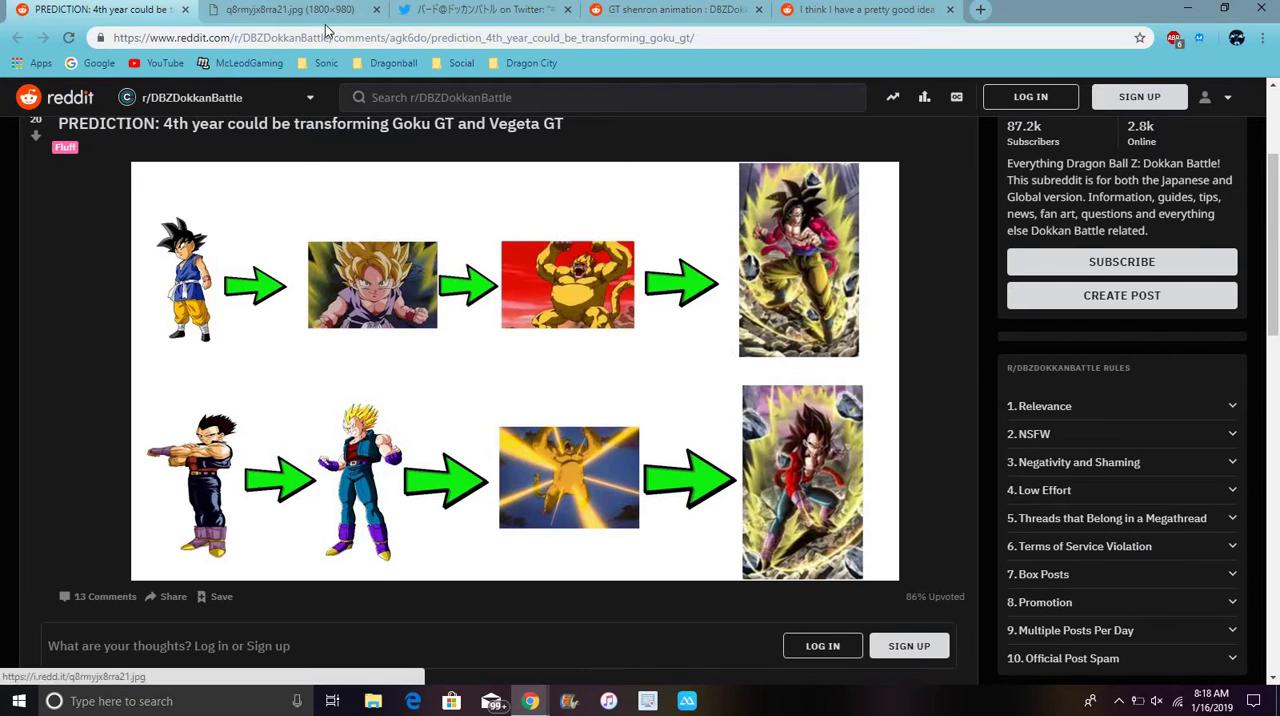
left_click(290, 9)
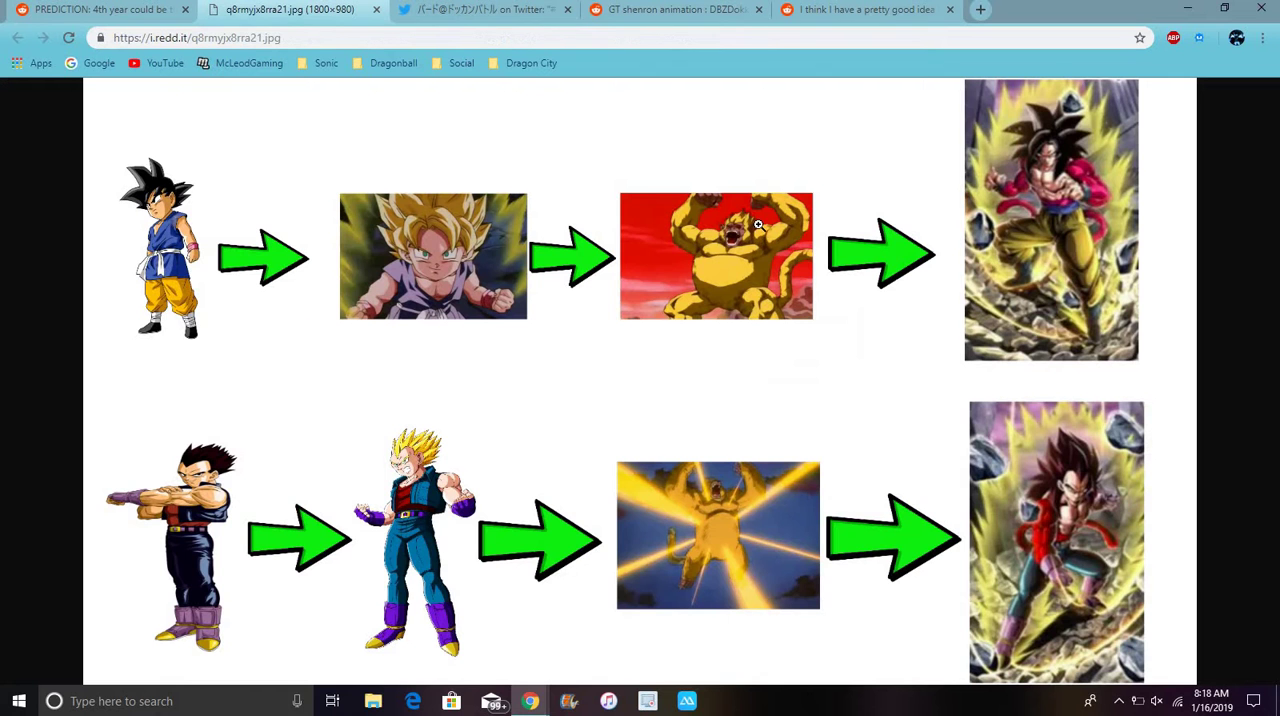
left_click(999, 176)
left_click(1106, 199)
left_click(650, 10)
Step: Play the GT Shenron animation video through to the Dragon Ball GT summon screen
left_click(480, 334)
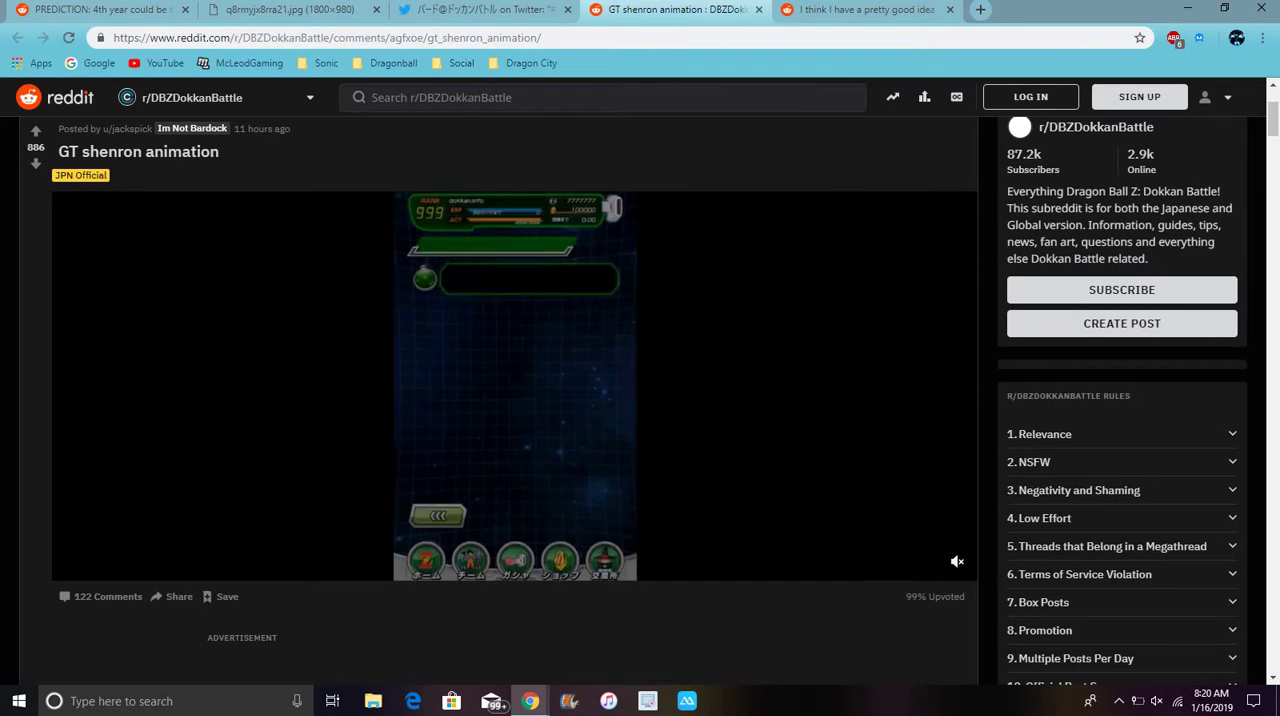
Step: Enlarge and close the first leaked active_skill asset image in dadago4's tweet
left_click(810, 10)
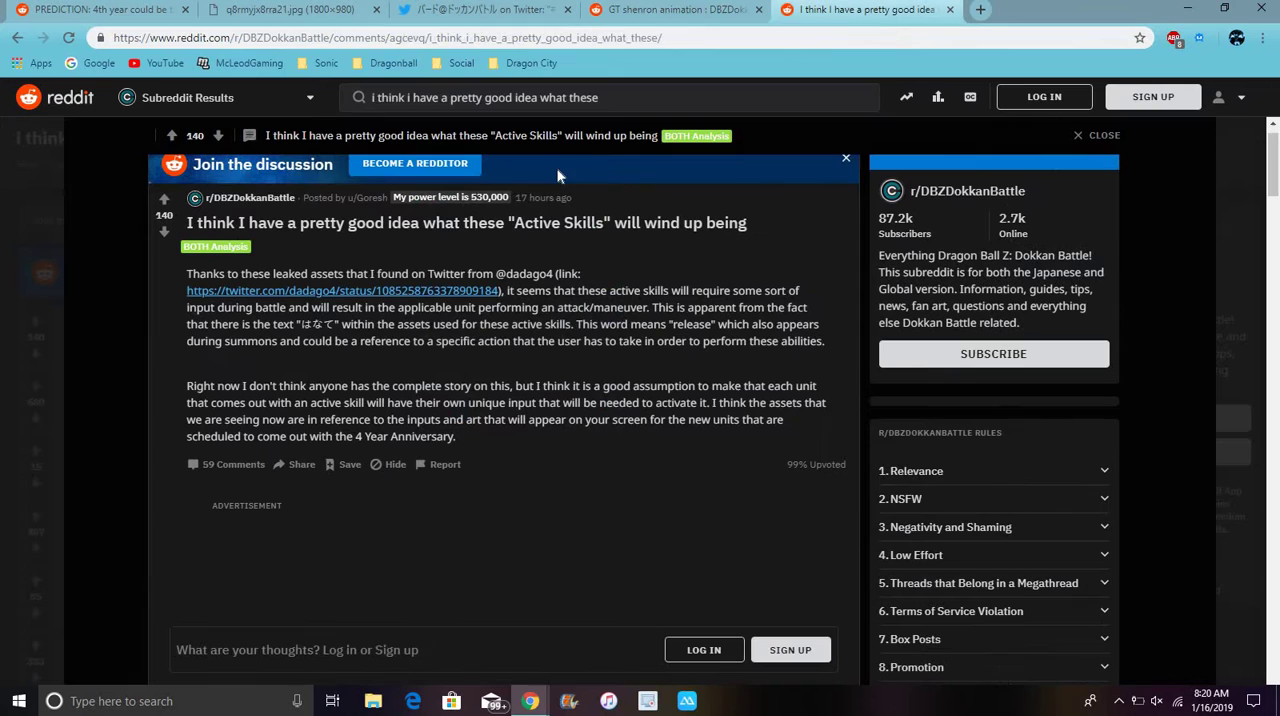
left_click(488, 12)
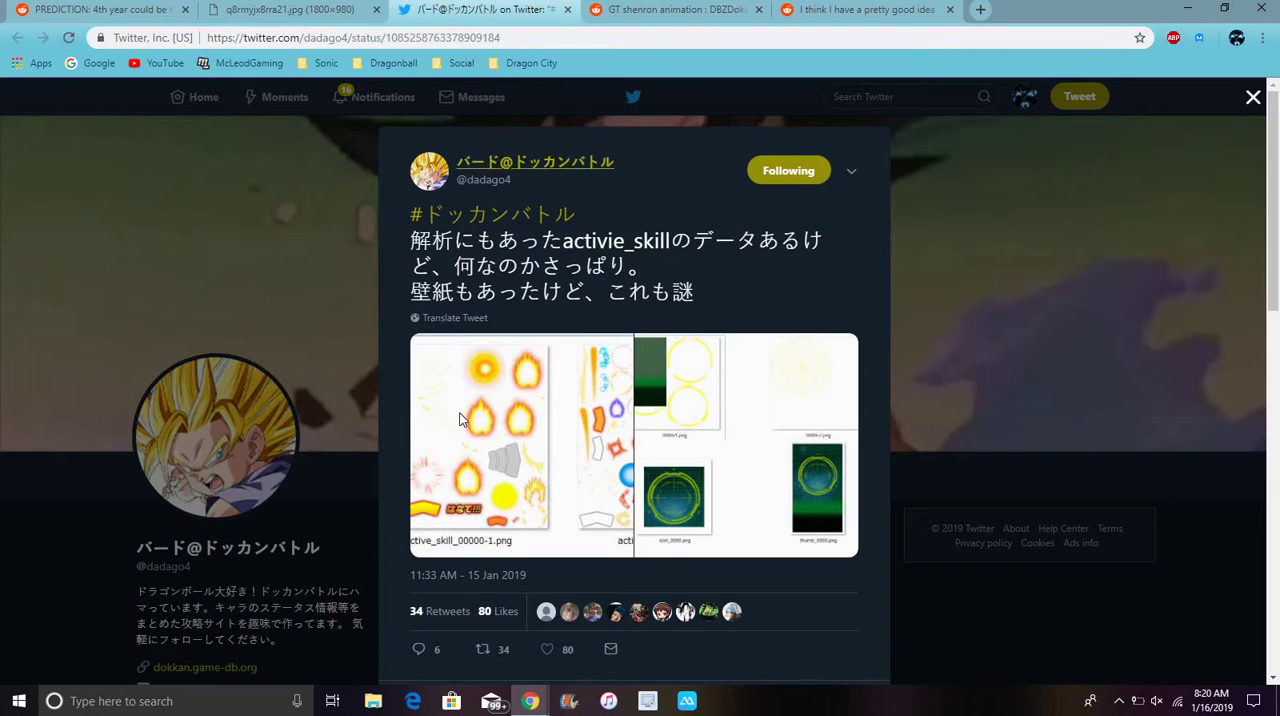
left_click(461, 418)
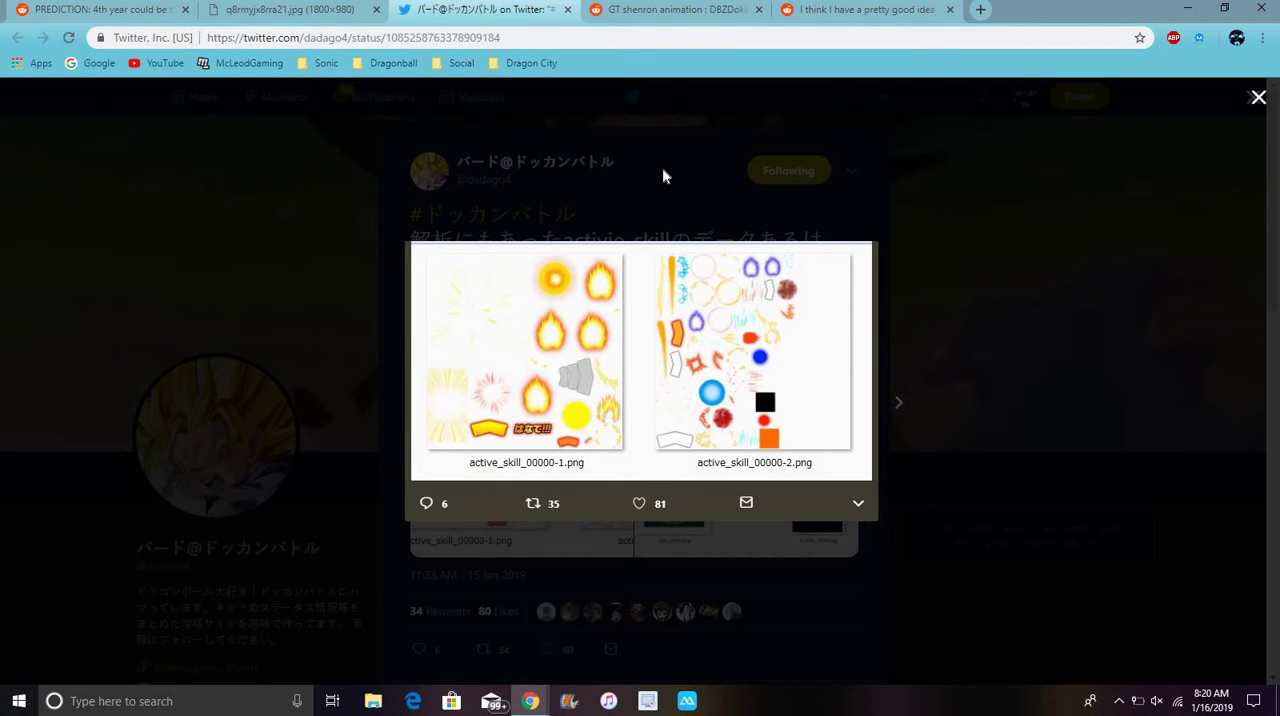
left_click(662, 168)
Step: Enlarge the second set of asset images, then return to the Active Skills post
left_click(717, 398)
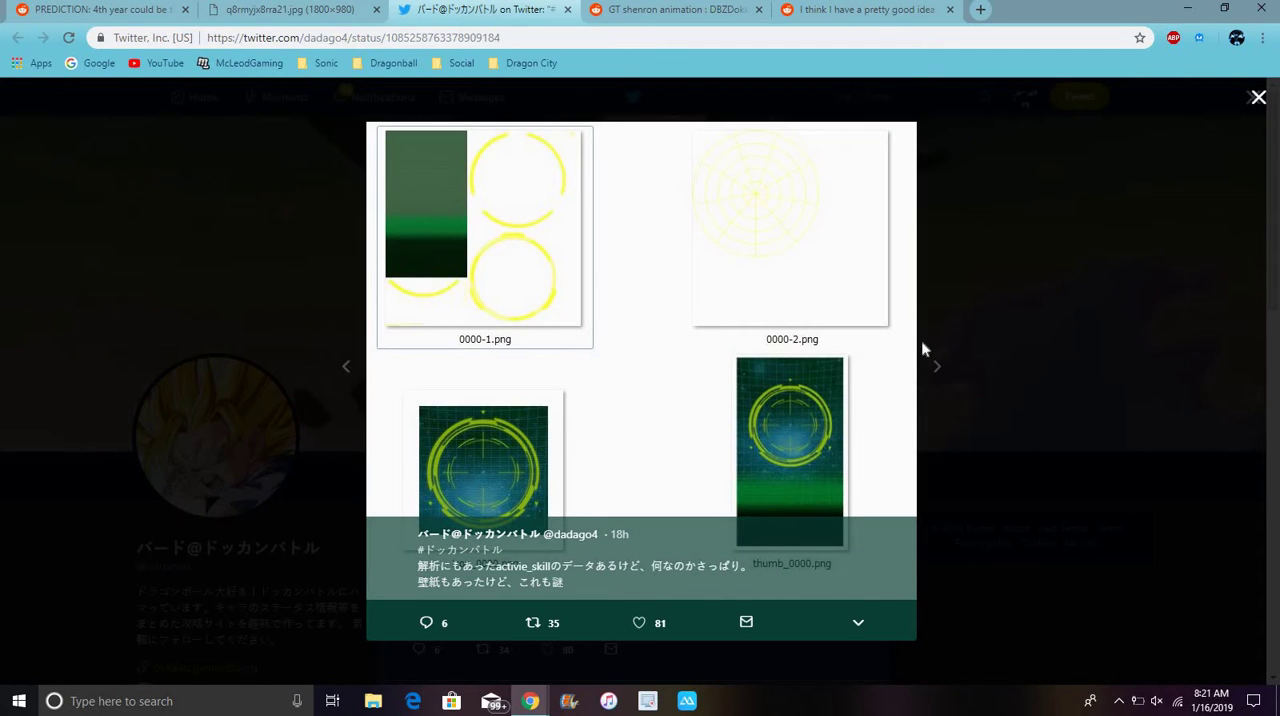
left_click(1032, 274)
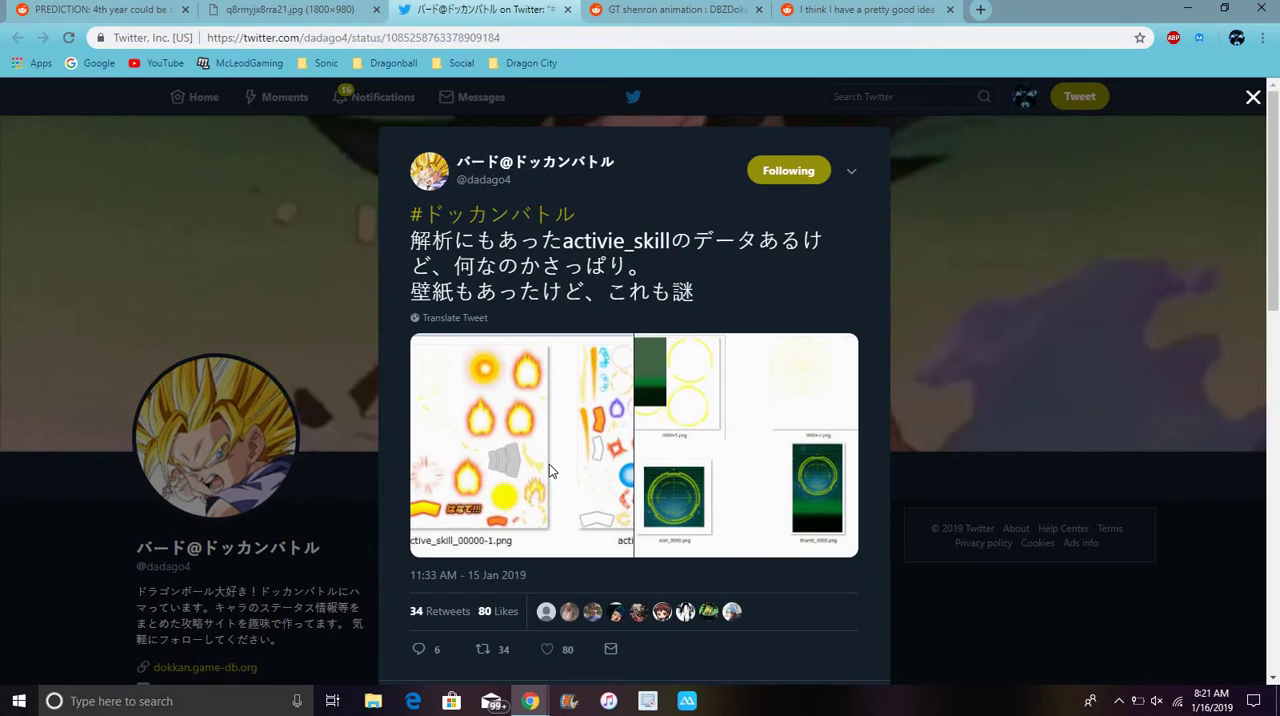
left_click(290, 9)
left_click(677, 10)
left_click(866, 9)
left_click(100, 9)
left_click(830, 9)
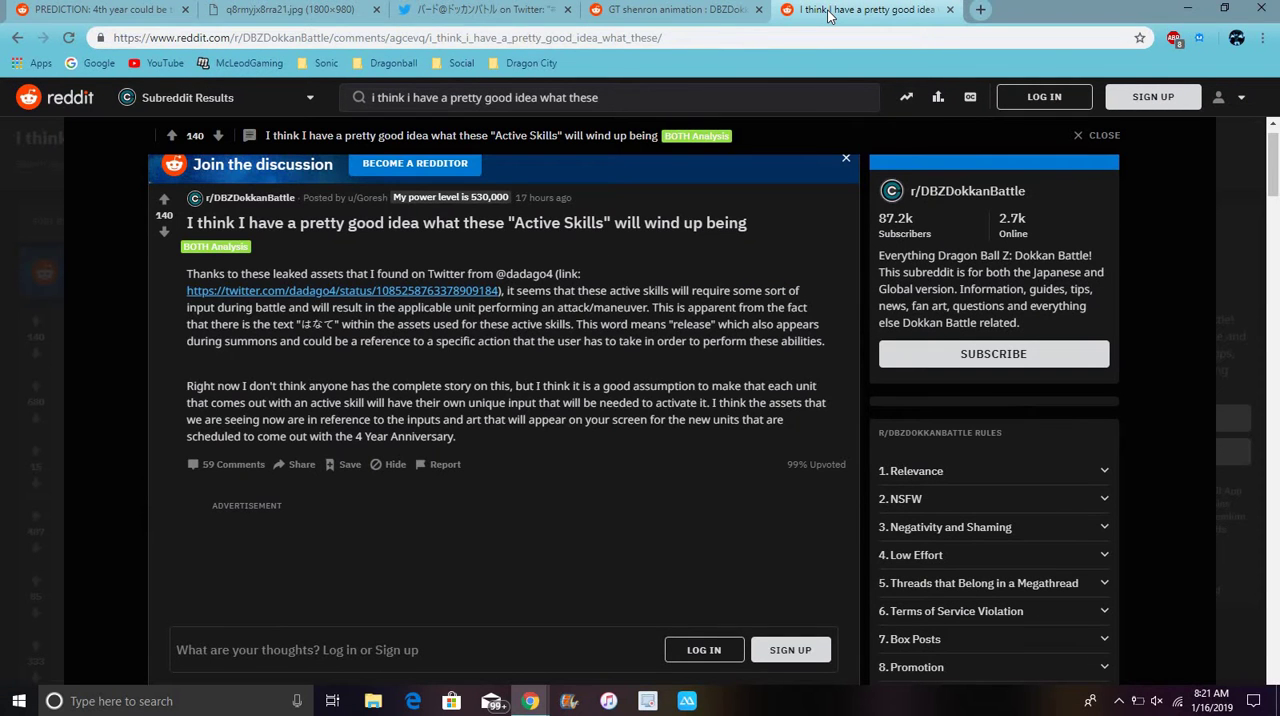